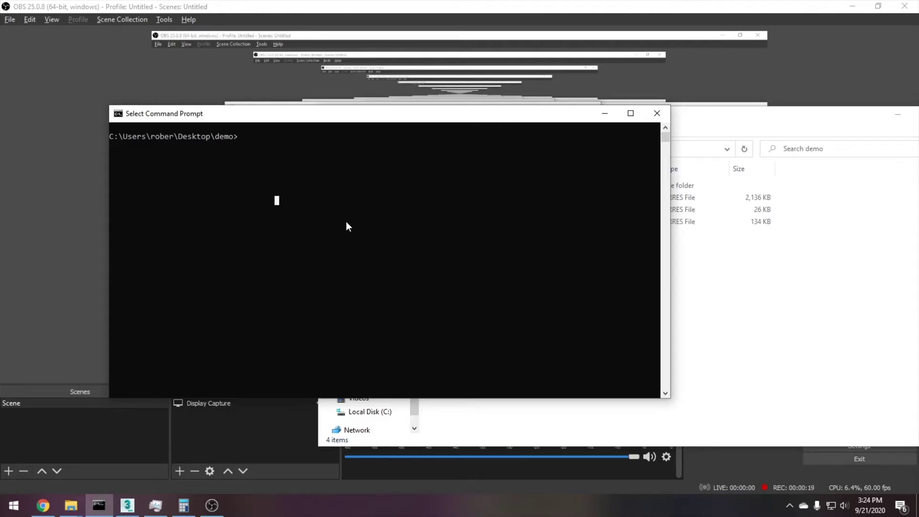
Examine the BRRES model files in the demo folder: course_model, map_model and vrcorn_model
click(864, 304)
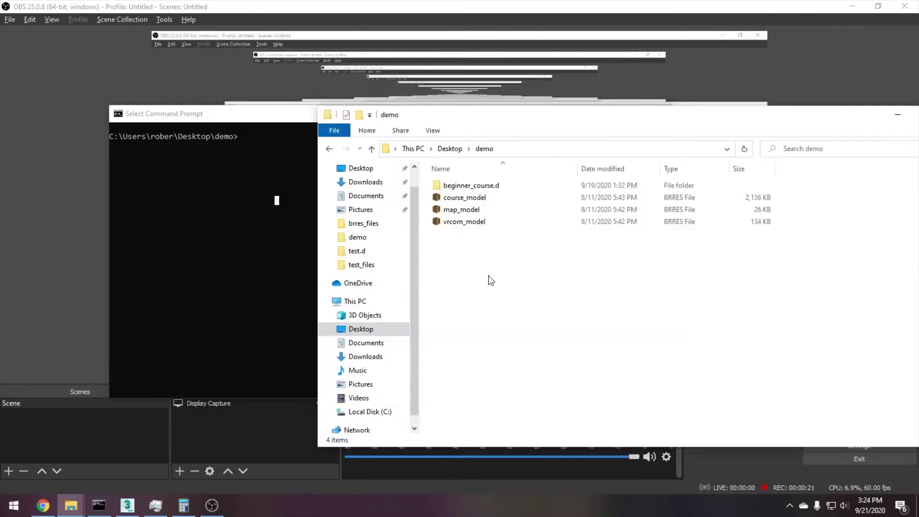
drag(483, 249, 459, 187)
click(476, 247)
drag(483, 236, 461, 192)
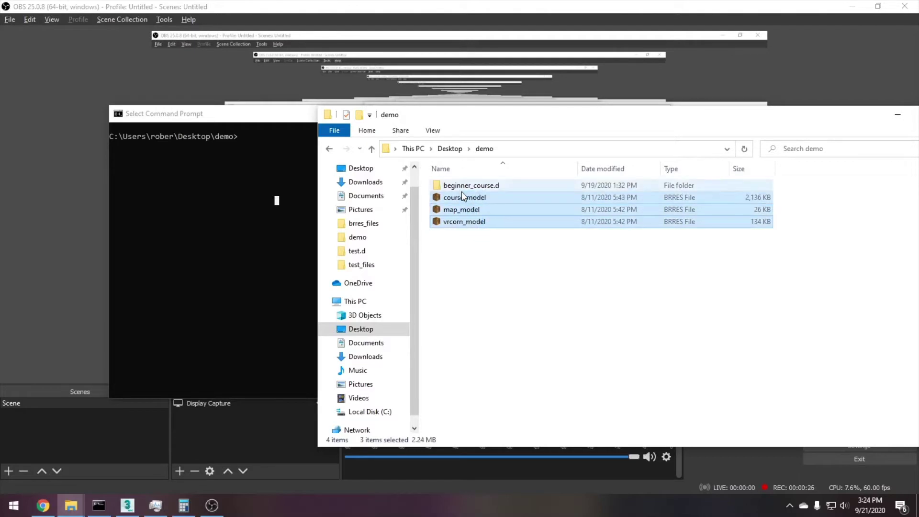
click(478, 247)
Switch to Command Prompt and run "abmatt convert *.brres to *.obj" in the demo folder
click(279, 176)
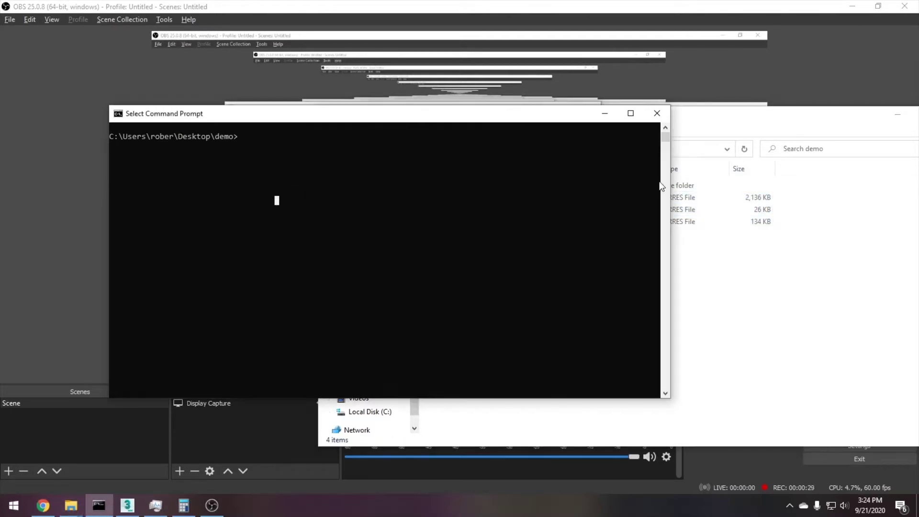
text(abmatt convert)
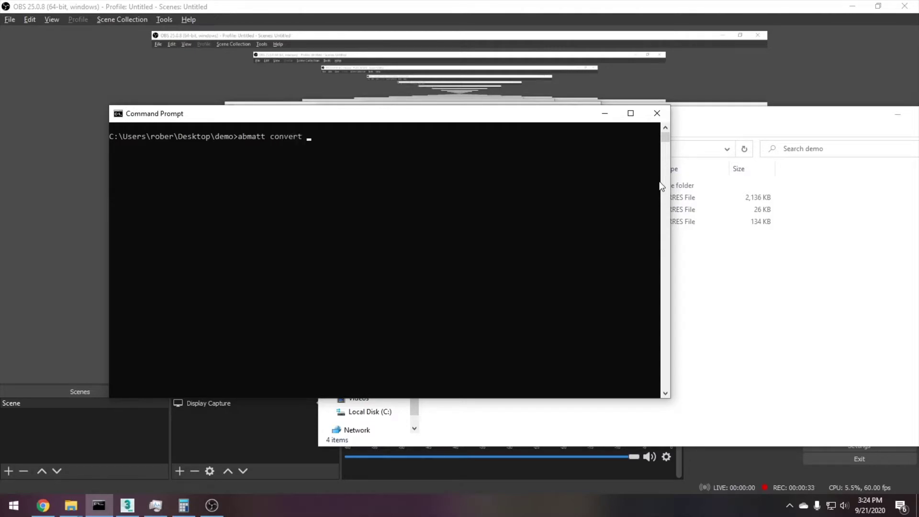
text(.brres to *.obj)
key(Return)
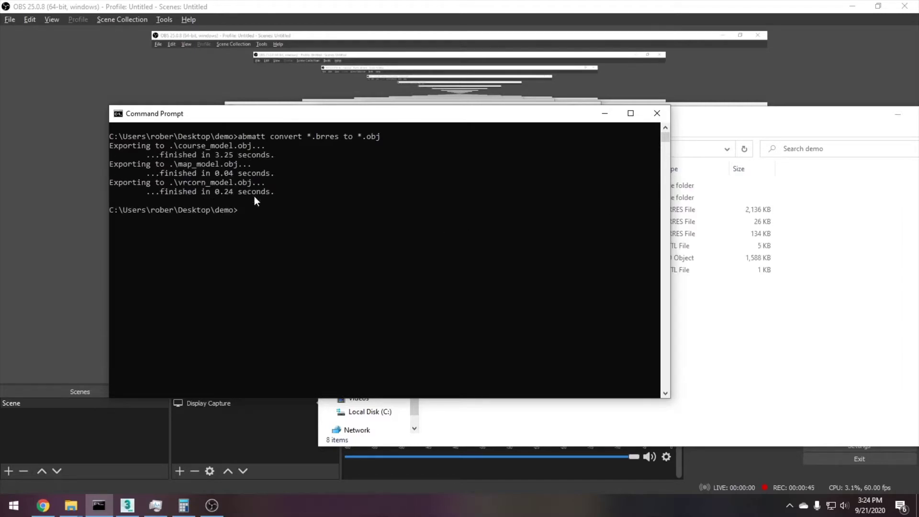
Switch to SketchUp Make 2017 and delete the default person figure from the new model
click(725, 373)
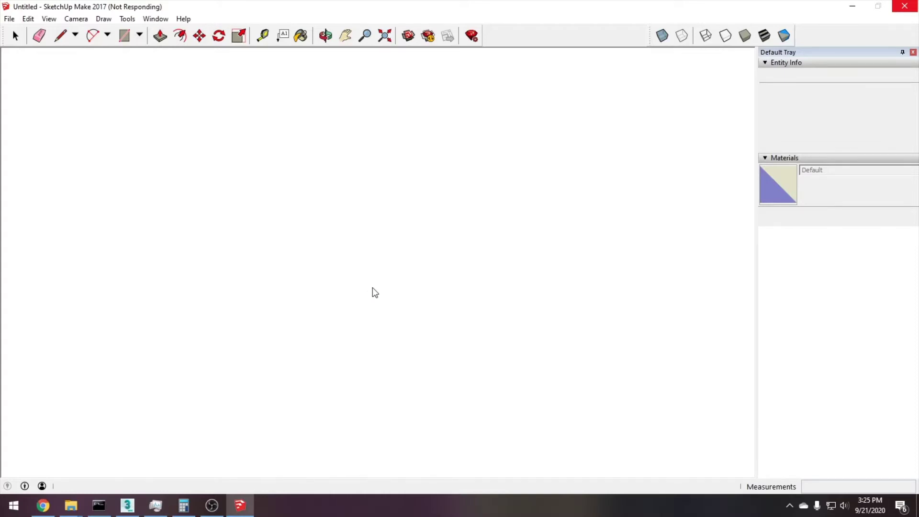
key(alt+Tab)
key(alt+Tab)
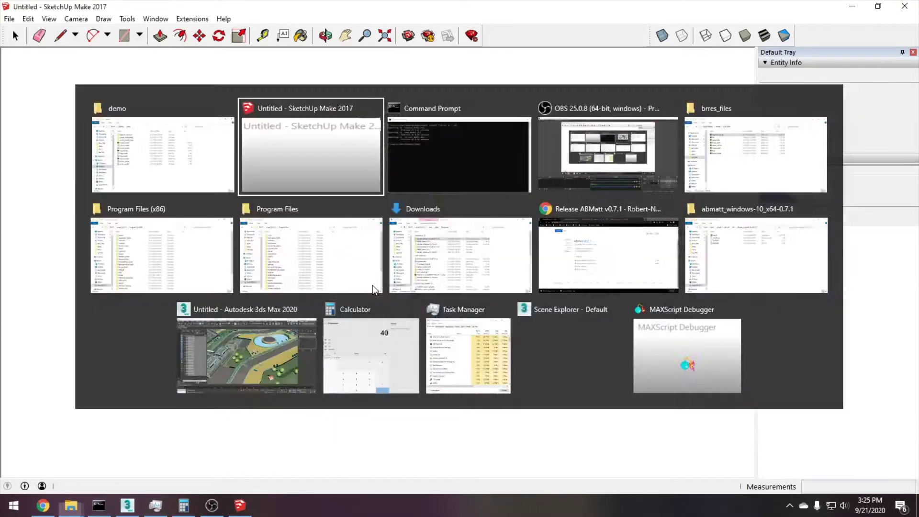
drag(220, 137, 371, 313)
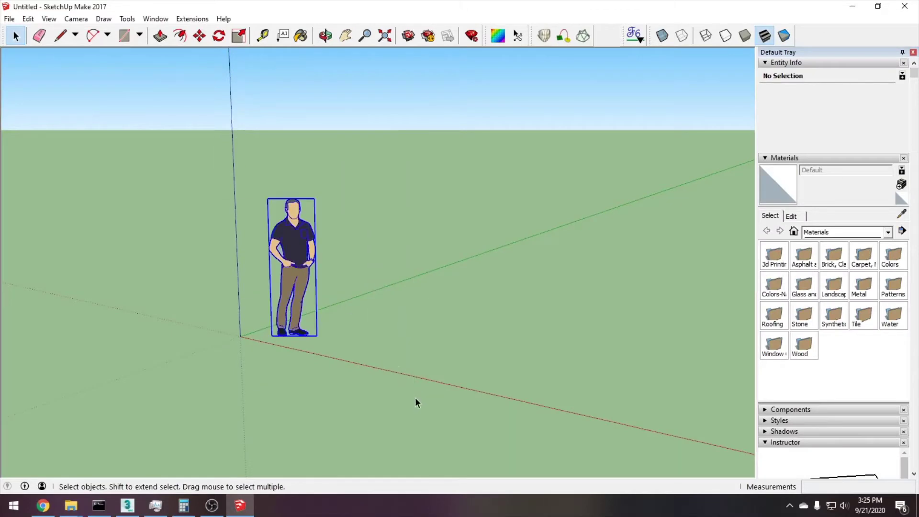
key(Delete)
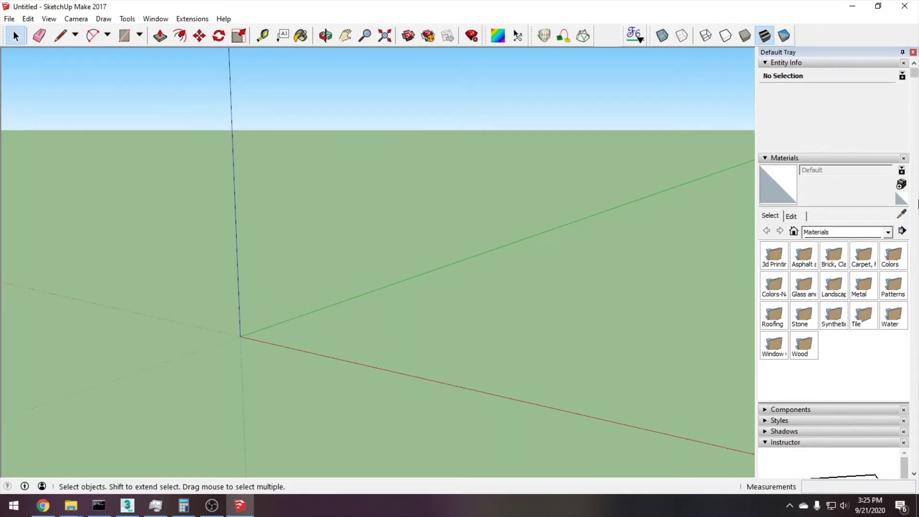
Show the materials in the model and purge all the unused ones
click(887, 232)
click(814, 244)
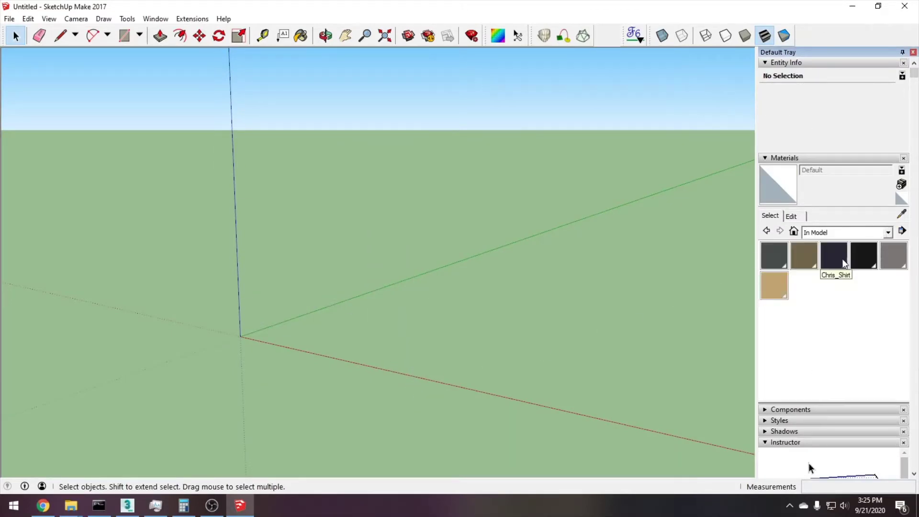
click(887, 233)
click(887, 233)
click(902, 231)
click(817, 301)
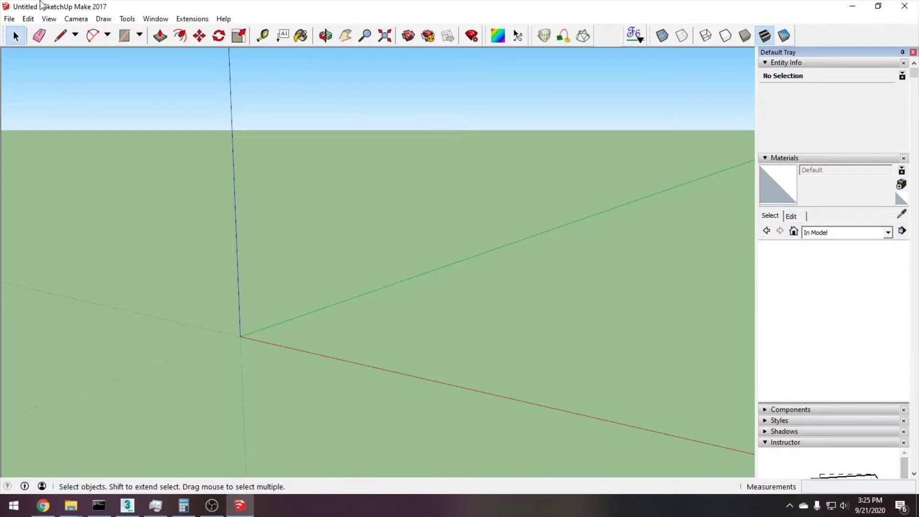
Import course_model from the demo folder as an OBJ file, using the OBJ Files - QuadFace Tools format
click(11, 20)
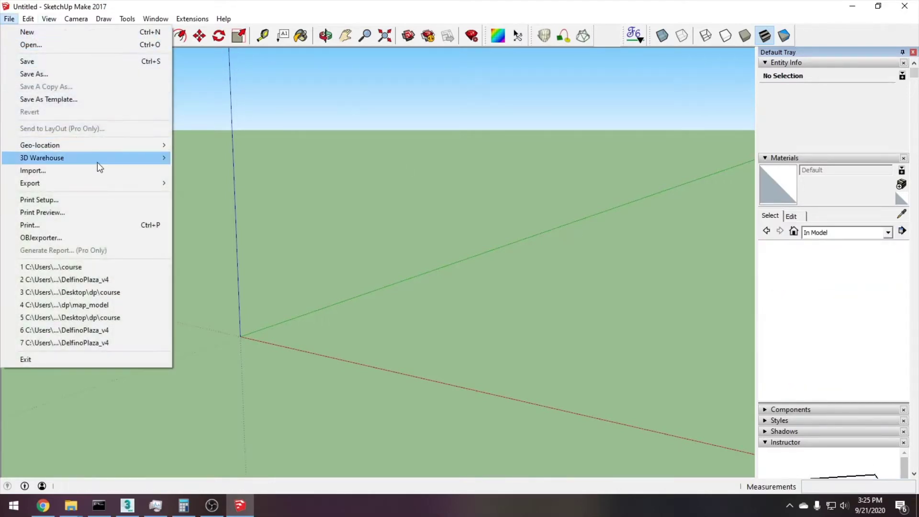
click(78, 168)
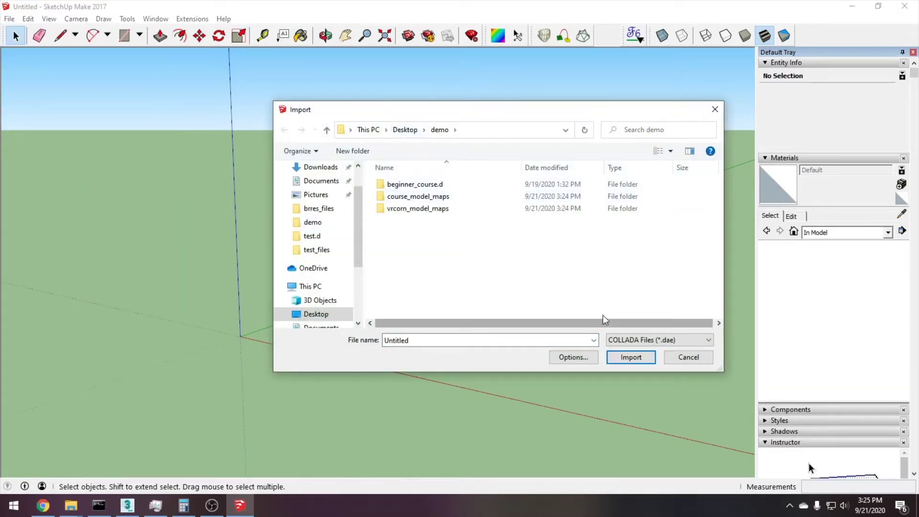
click(654, 339)
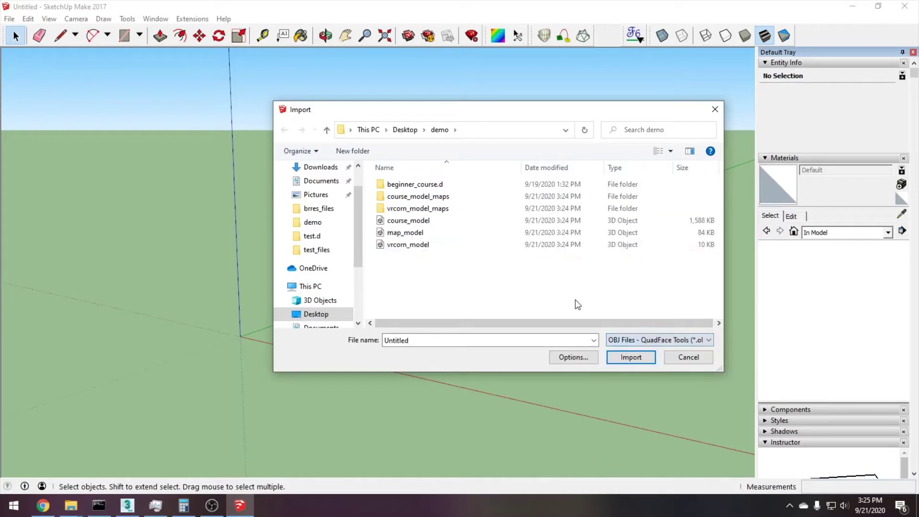
click(680, 394)
double_click(421, 223)
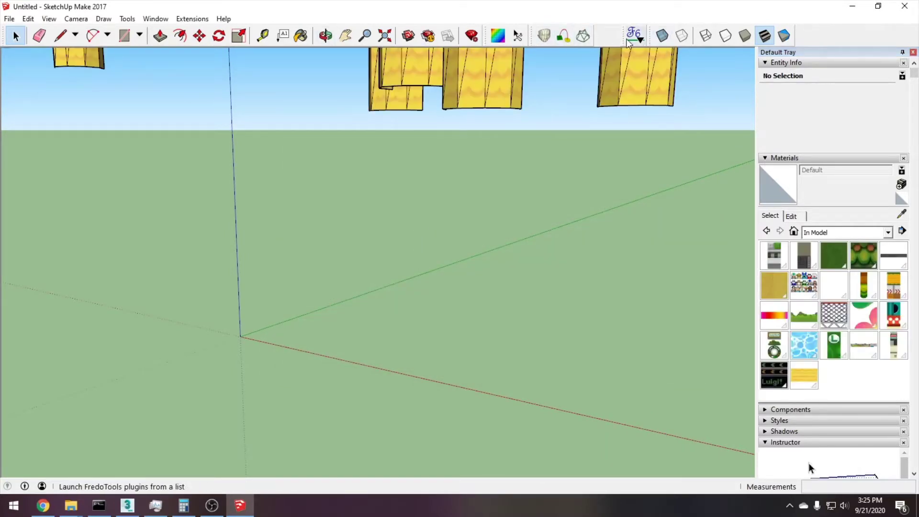
Fit the imported course model in view and examine its track, fountain area and buildings from several angles
click(385, 38)
middle_drag(393, 186, 469, 339)
scroll(470, 338, down, 5)
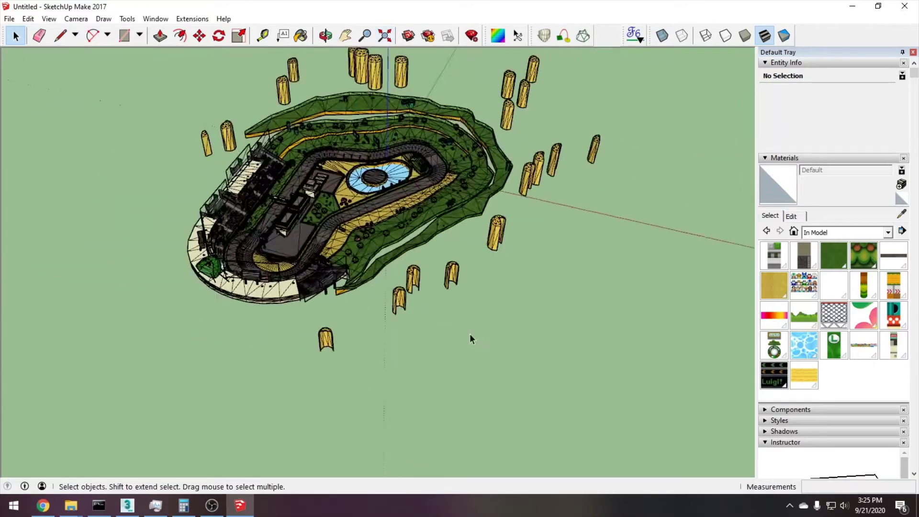
click(334, 235)
scroll(331, 228, up, 3)
middle_drag(326, 221, 443, 231)
scroll(354, 229, up, 3)
scroll(402, 225, down, 5)
scroll(416, 220, up, 4)
scroll(445, 232, down, 3)
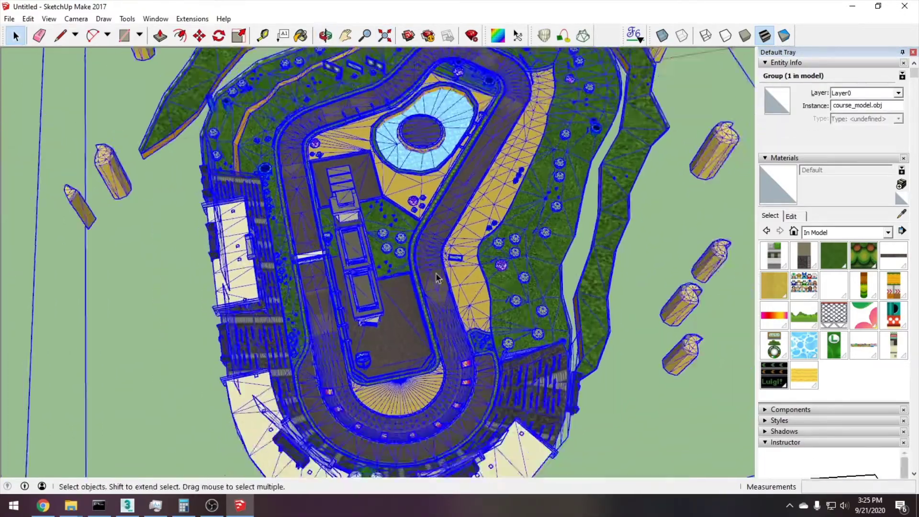
scroll(452, 233, up, 4)
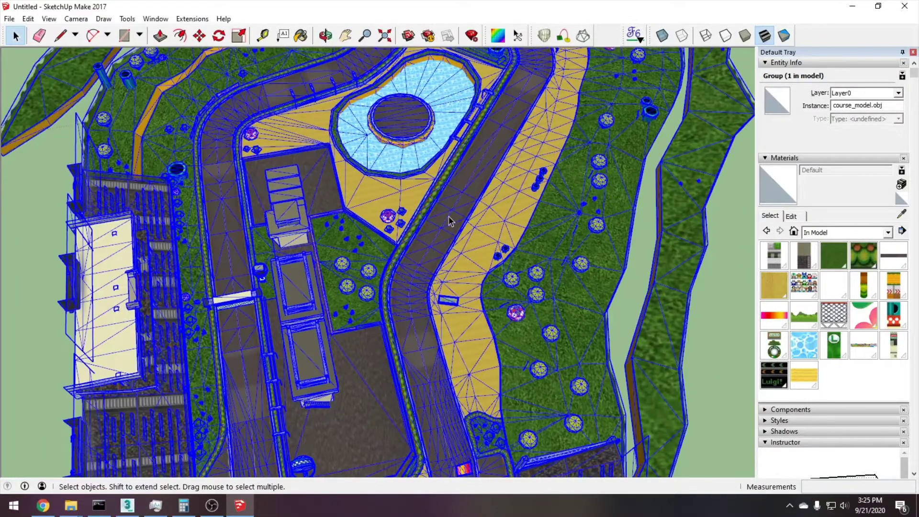
scroll(457, 235, down, 2)
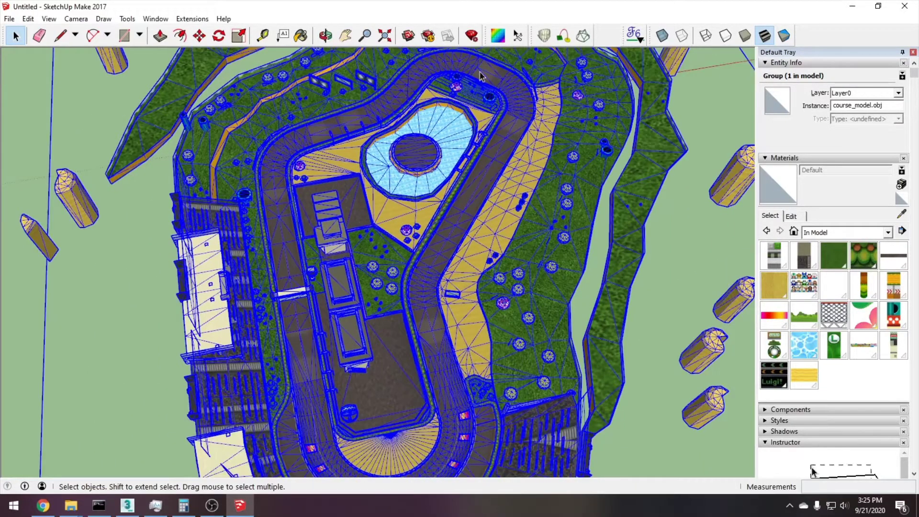
middle_drag(260, 197, 301, 184)
scroll(210, 184, up, 7)
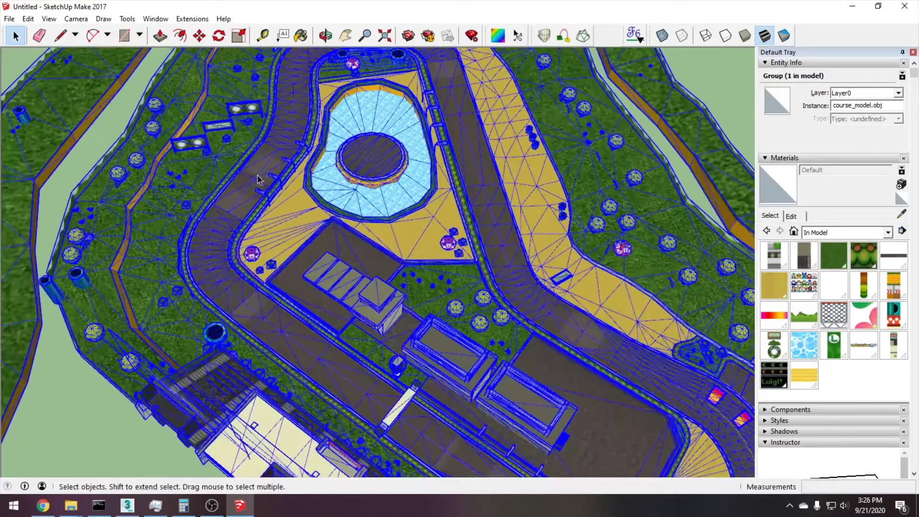
middle_drag(189, 179, 203, 169)
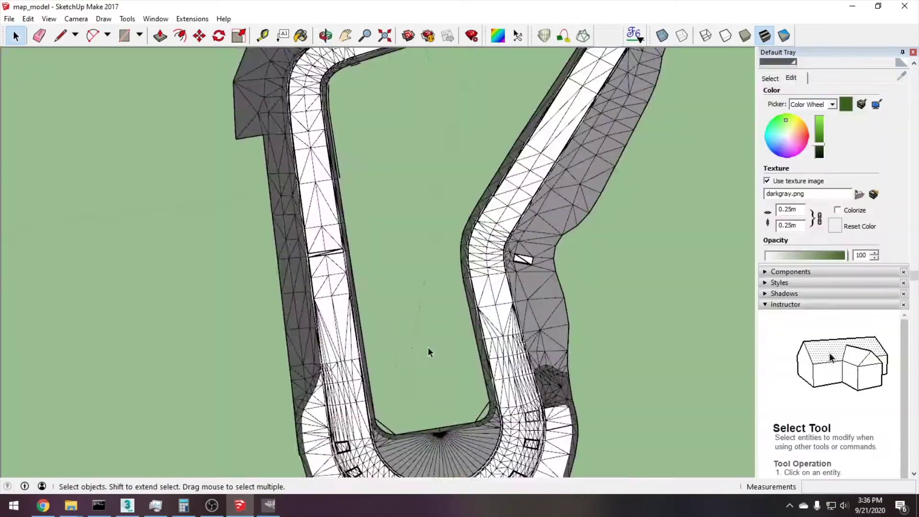
Export the map model with OBJexporter as map_model in the demo folder, converting all texture files to PNG
scroll(429, 350, down, 5)
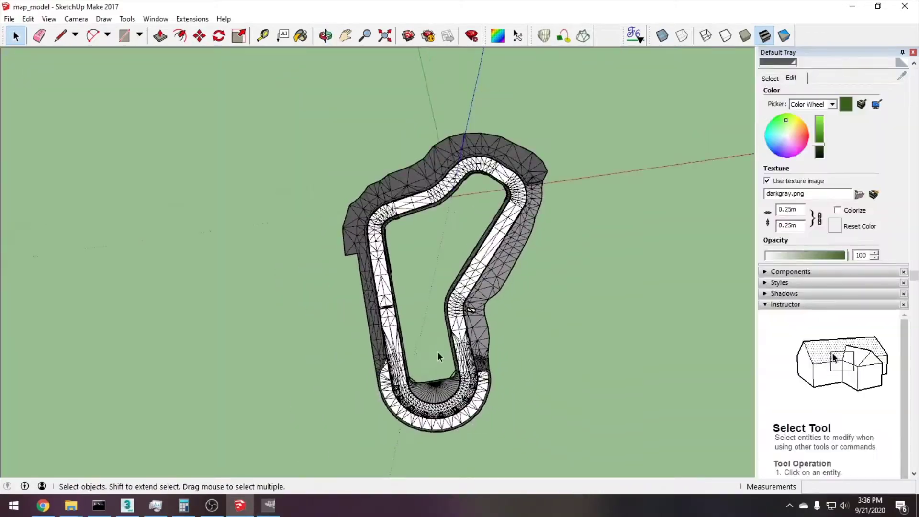
scroll(441, 325, up, 1)
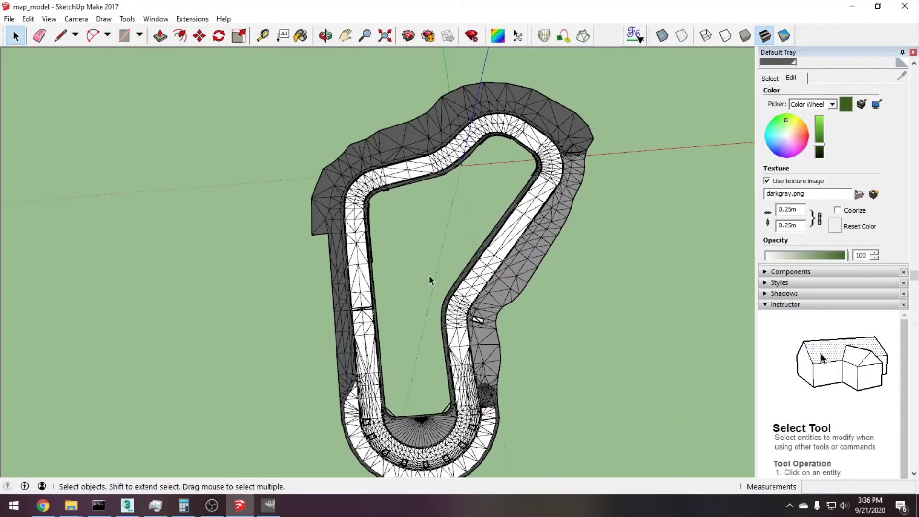
click(9, 18)
click(77, 237)
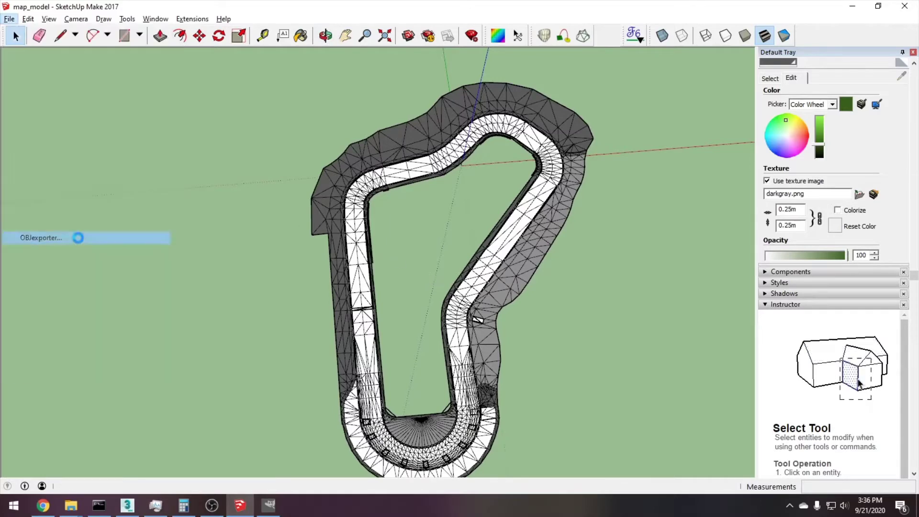
scroll(492, 254, down, 1)
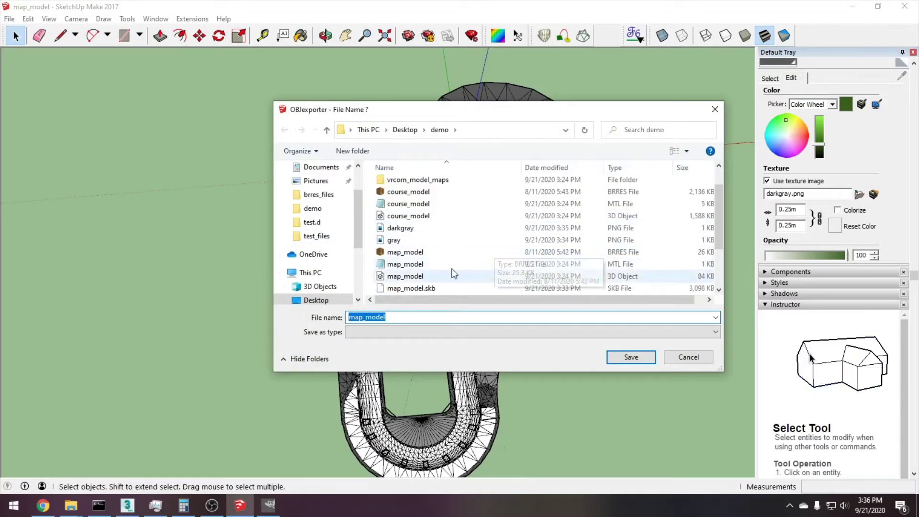
click(633, 358)
click(488, 253)
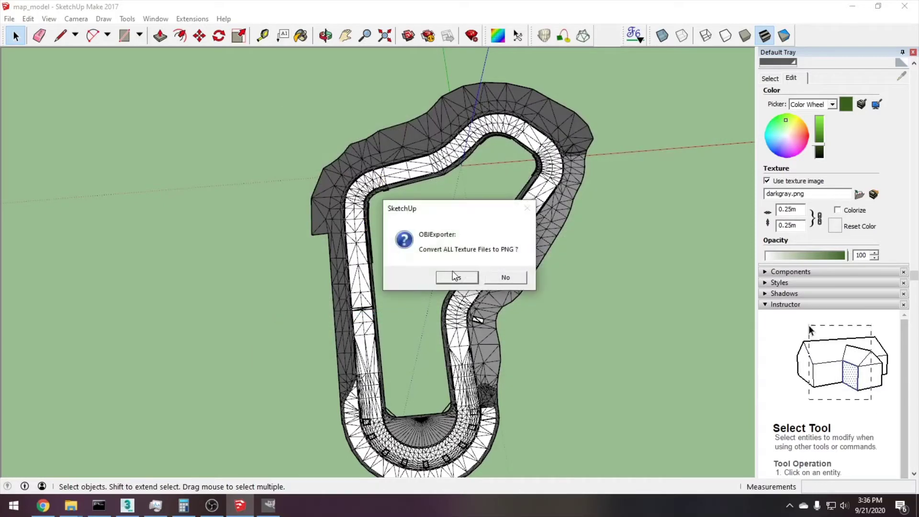
click(457, 278)
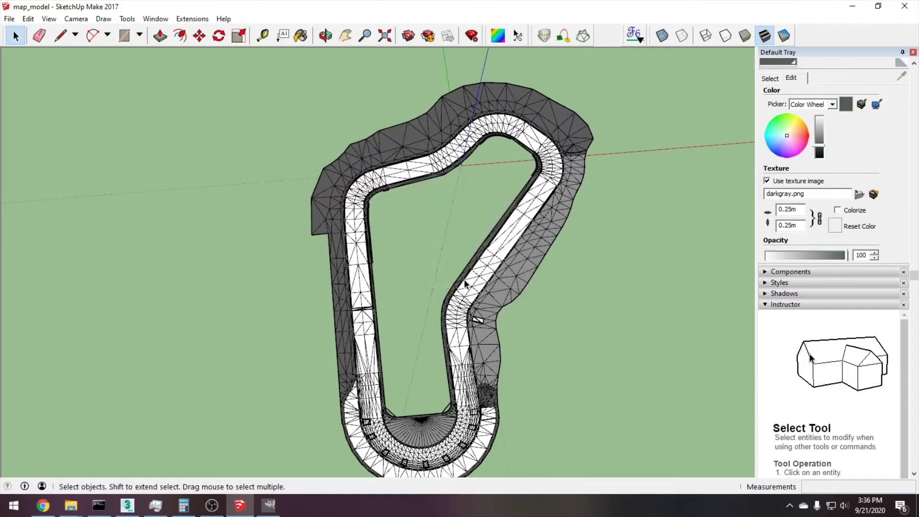
Switch to Command Prompt and convert map_model.obj to map_model.brres with abmatt, using the -o option
scroll(466, 283, up, 2)
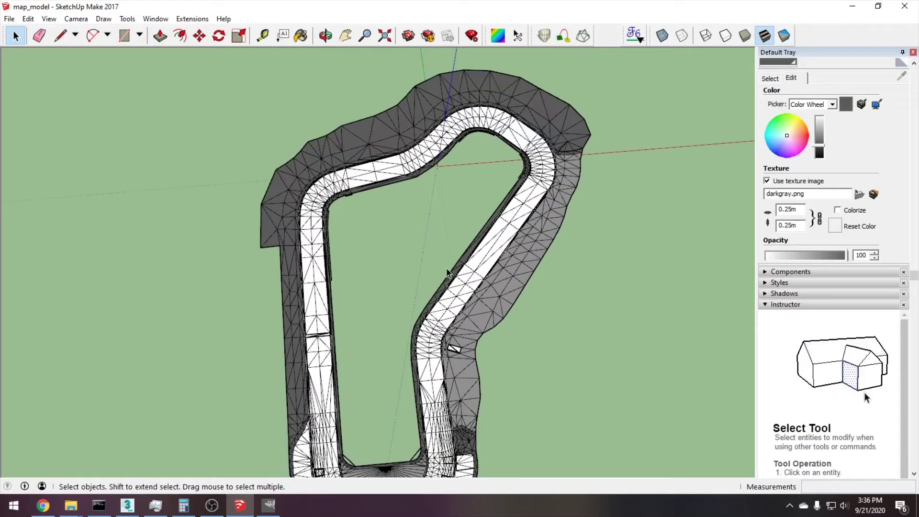
key(alt+Tab)
key(Tab)
key(Tab)
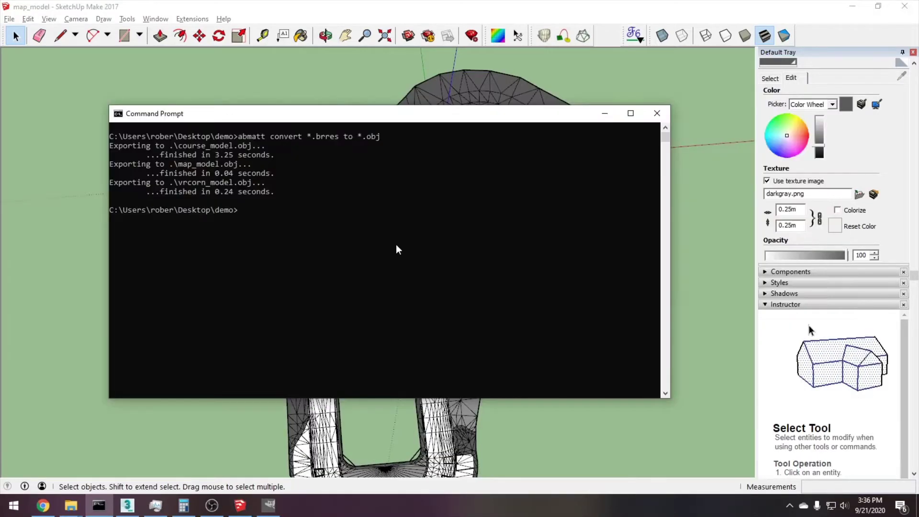
click(278, 214)
text(abmatt conv)
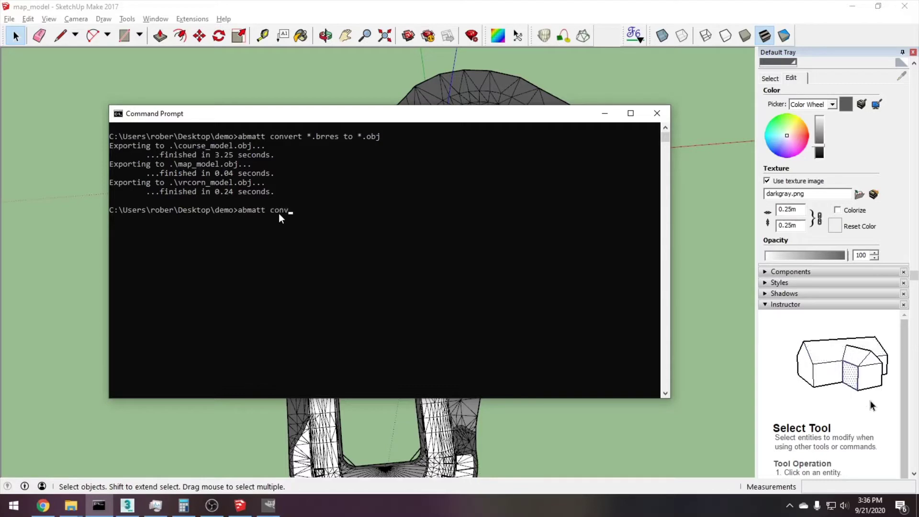
text(ert map_mo)
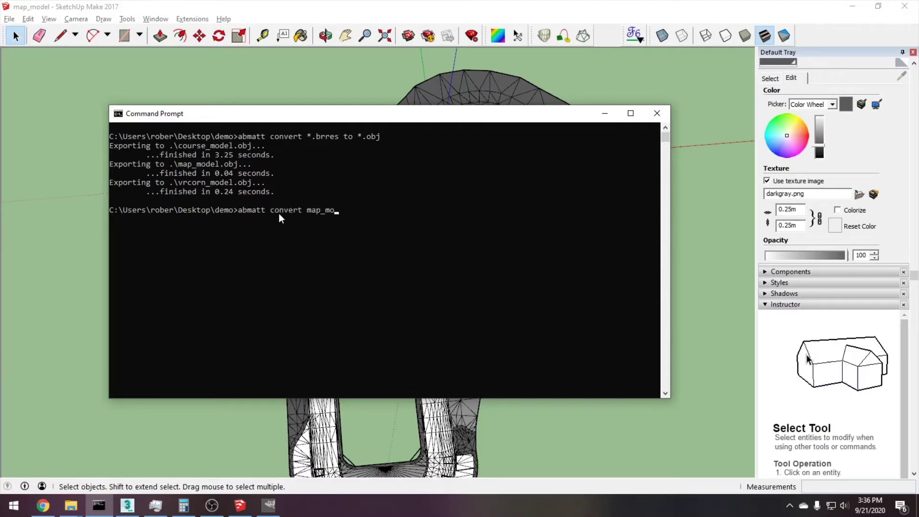
text(del.obj)
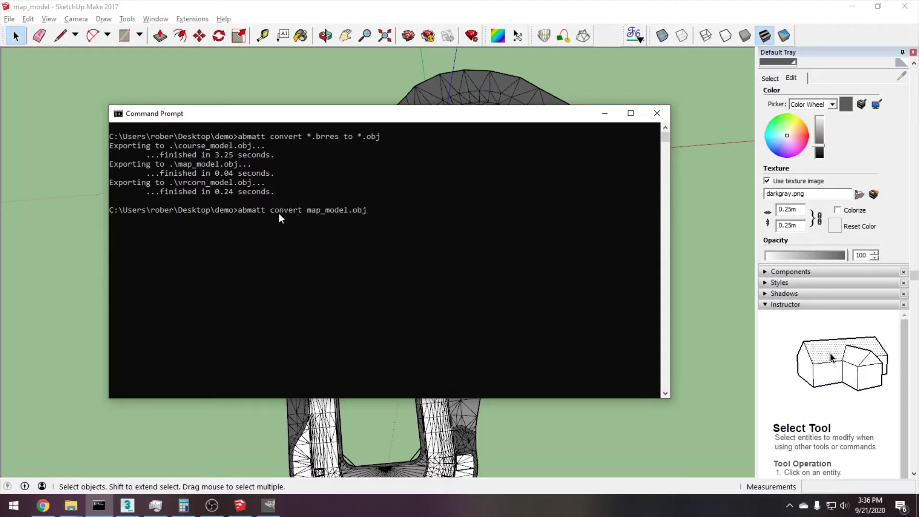
text( to map_m)
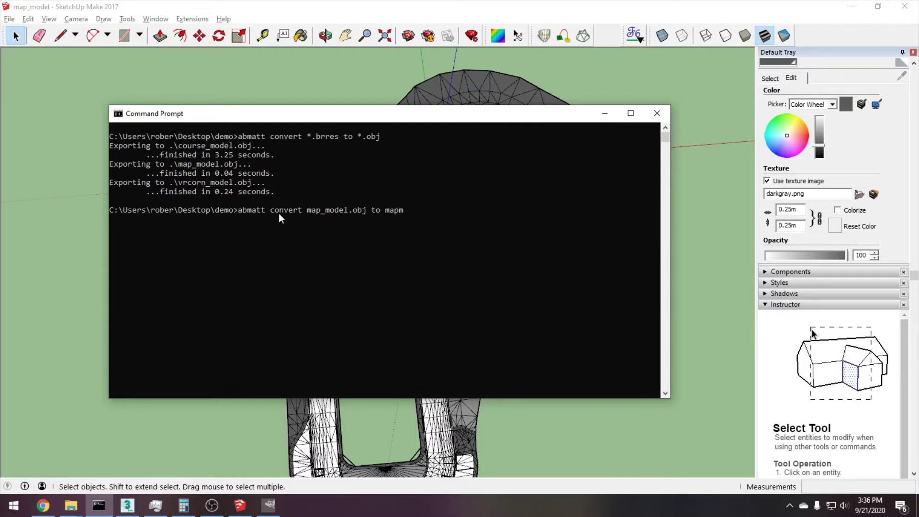
text(odel.brres)
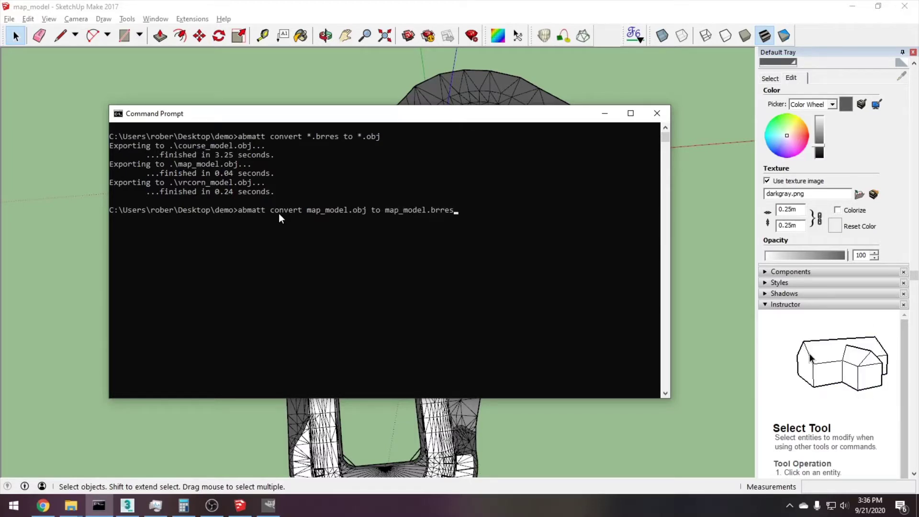
text( -o)
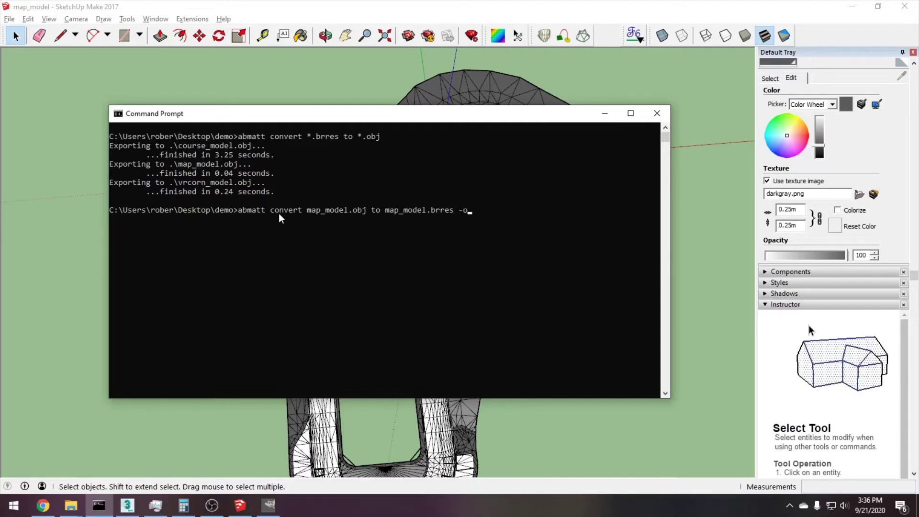
key(Return)
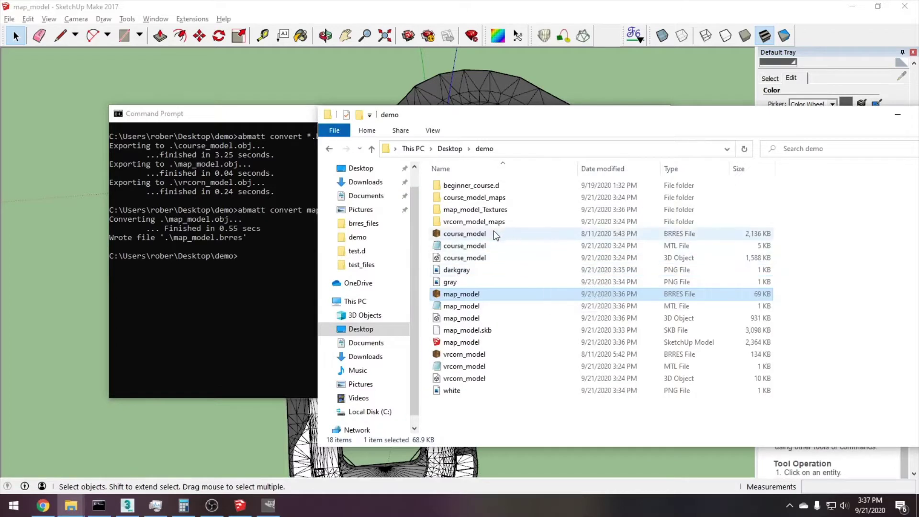
Convert course_model.brres to course_model.dae with abmatt in Command Prompt
click(194, 246)
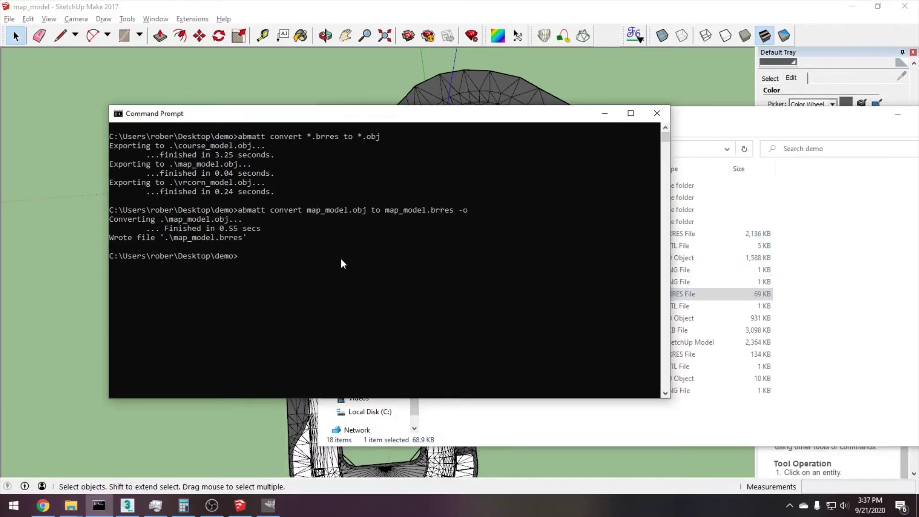
text(abmatt convert course_model.brres to course_model)
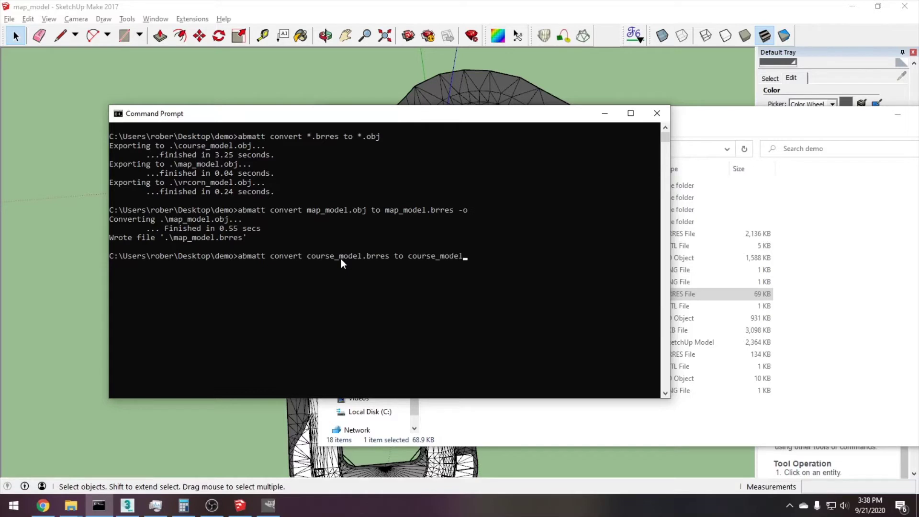
text(.dae)
key(Return)
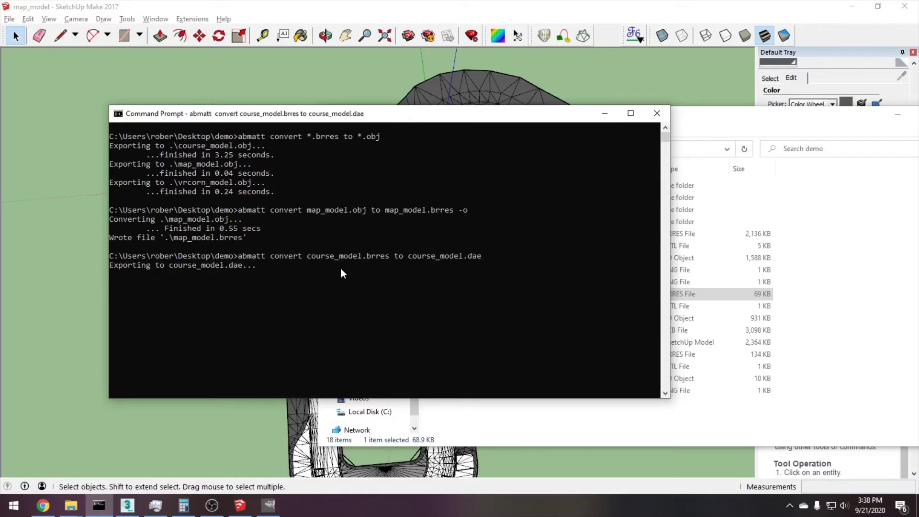
Switch to 3ds Max and delete all the selected course objects from the scene
click(156, 505)
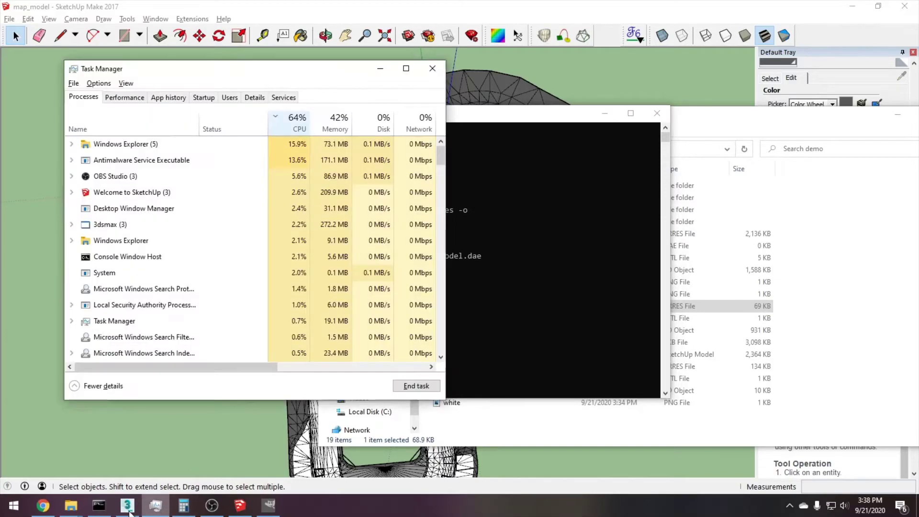
click(127, 505)
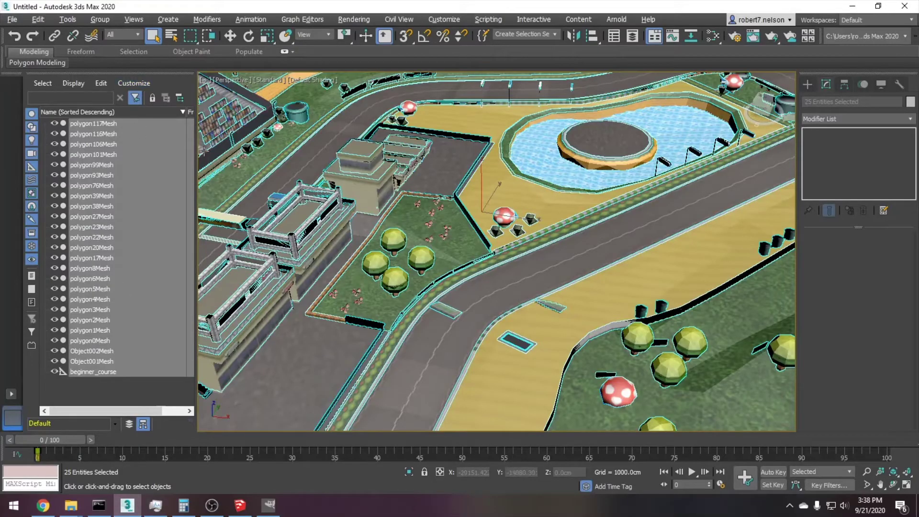
key(Delete)
Import course_model.dae from the demo folder with the Autodesk Media & Entertainment preset and dismiss the import warning
click(12, 19)
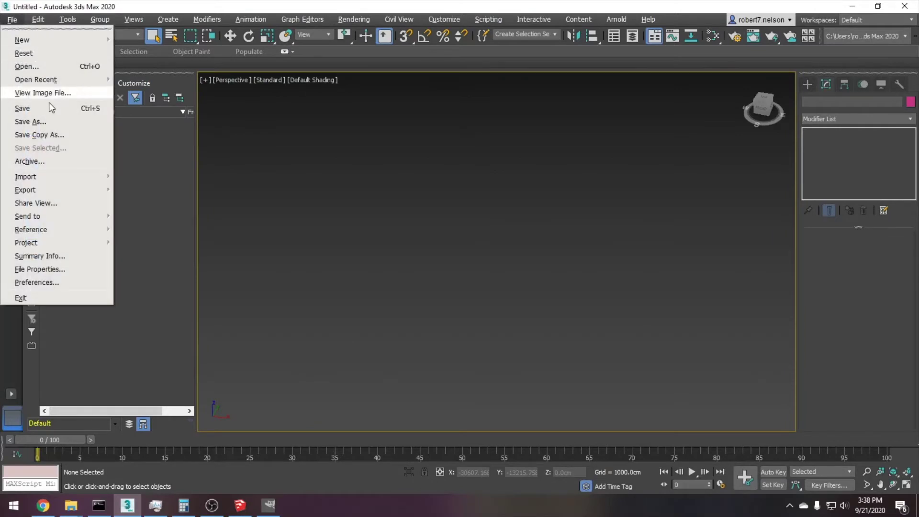
mouse_move(39, 180)
click(144, 176)
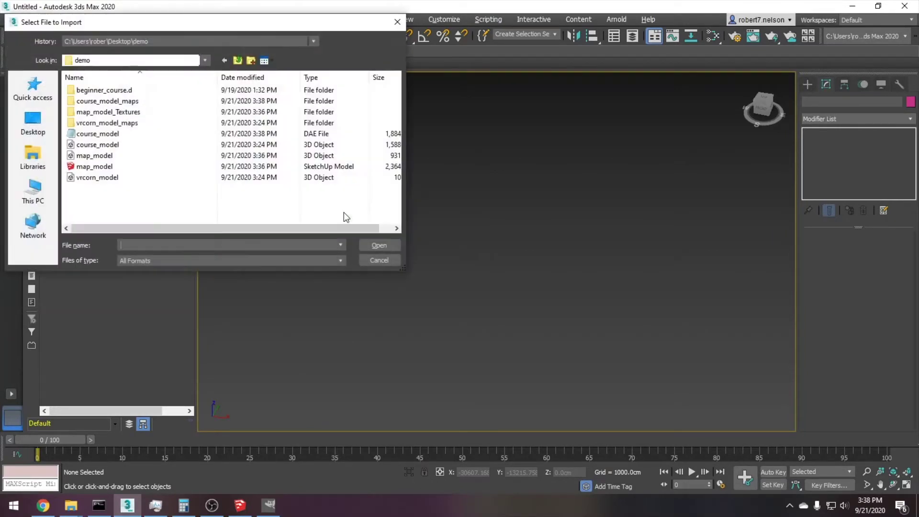
click(115, 136)
double_click(115, 139)
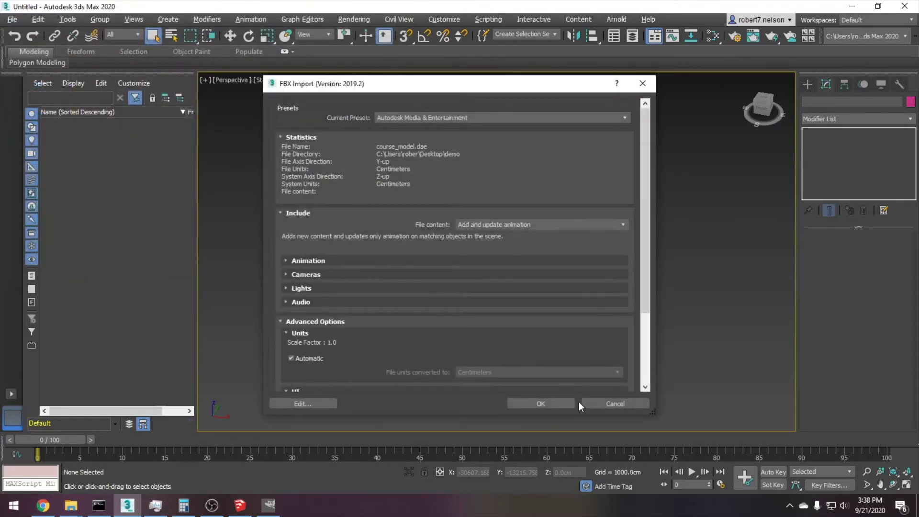
click(545, 402)
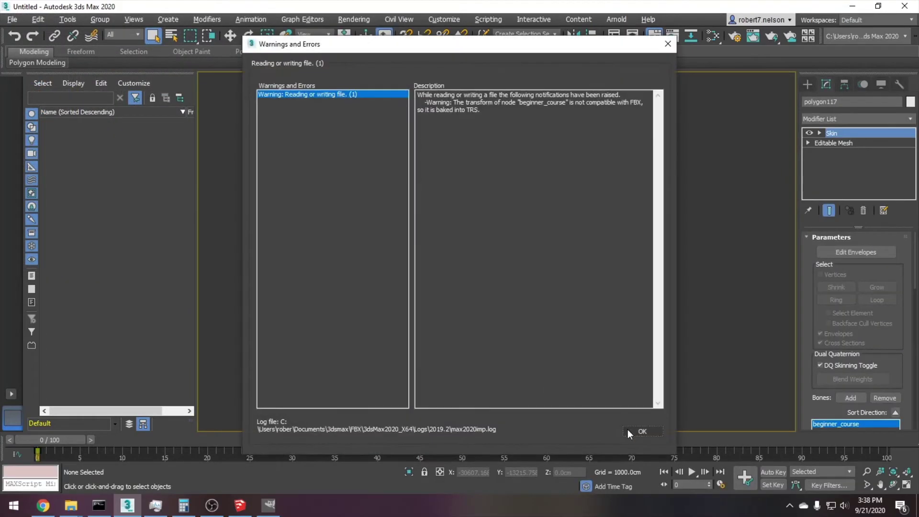
click(643, 431)
Examine the imported course's track, fountain area, buildings and grandstands from several angles and distances
alt+middle_drag(436, 289, 621, 307)
scroll(451, 288, up, 3)
scroll(435, 285, down, 1)
scroll(449, 289, up, 3)
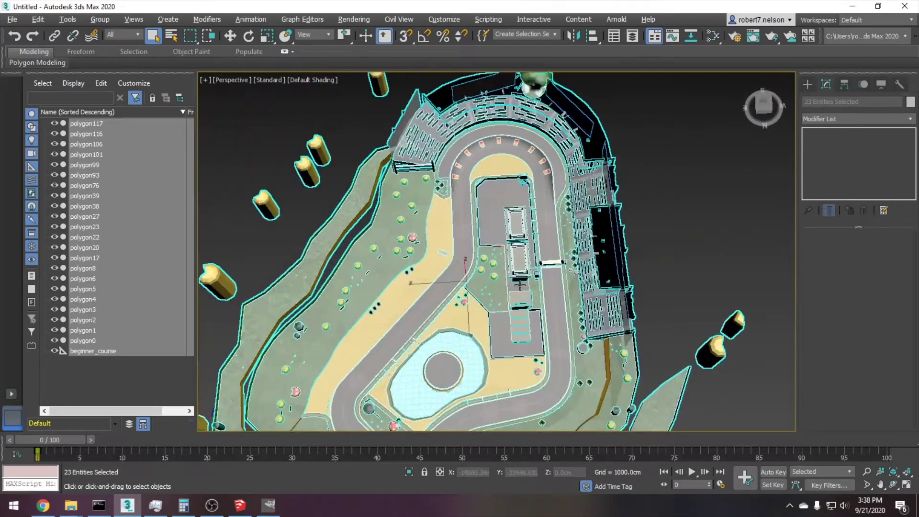
scroll(525, 279, down, 1)
scroll(512, 275, up, 4)
scroll(359, 270, down, 5)
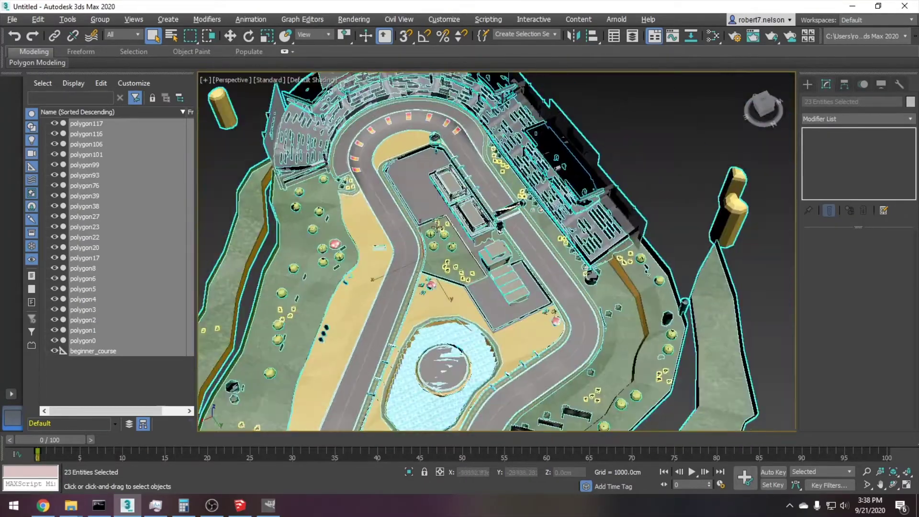
alt+middle_drag(359, 270, 395, 284)
scroll(374, 284, up, 6)
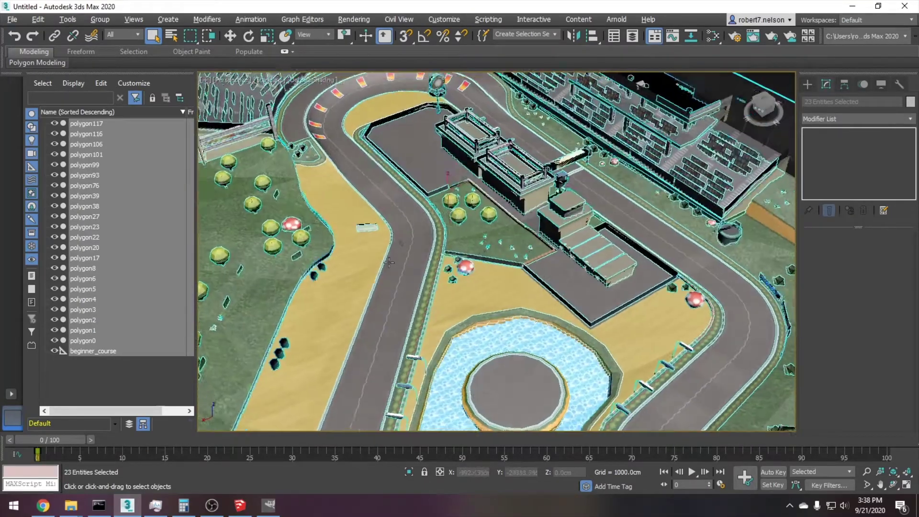
scroll(462, 202, up, 6)
scroll(462, 202, down, 3)
scroll(460, 203, down, 5)
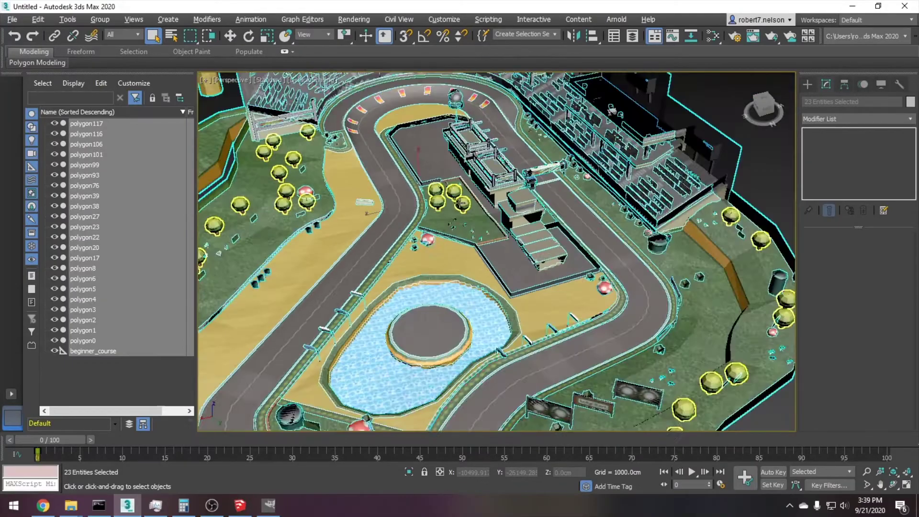
alt+middle_drag(460, 203, 489, 216)
scroll(487, 219, up, 5)
scroll(488, 218, down, 4)
scroll(445, 219, up, 5)
Move the separate tree beside the finish line onto the middle of the track and lower it to about Z 10 cm
click(512, 224)
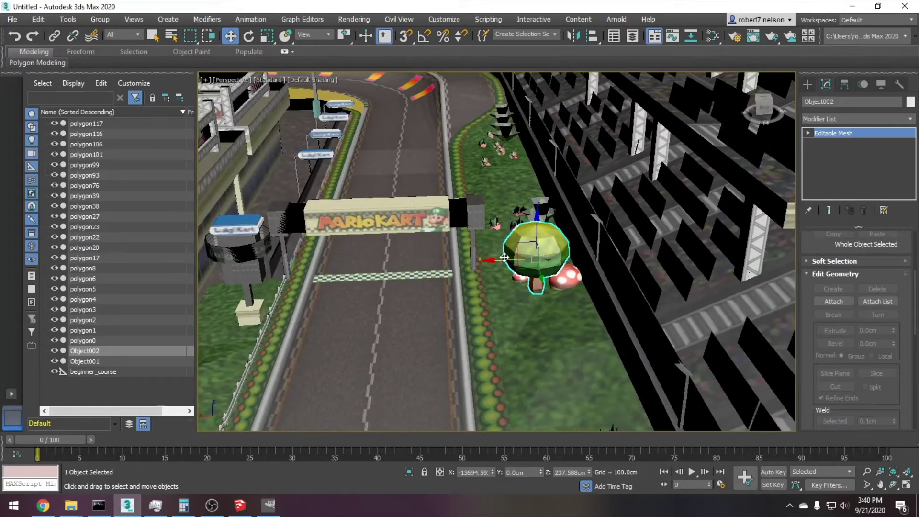
drag(504, 258, 474, 260)
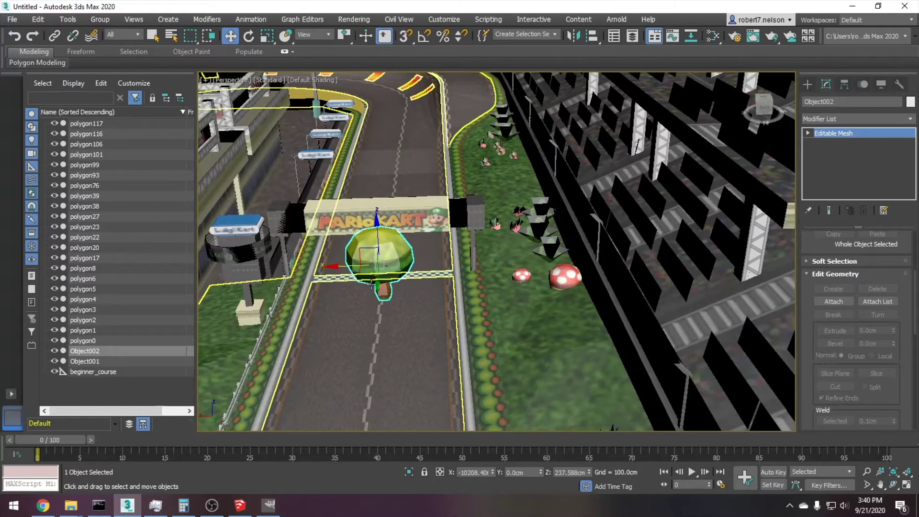
alt+middle_drag(333, 270, 395, 230)
scroll(344, 287, up, 3)
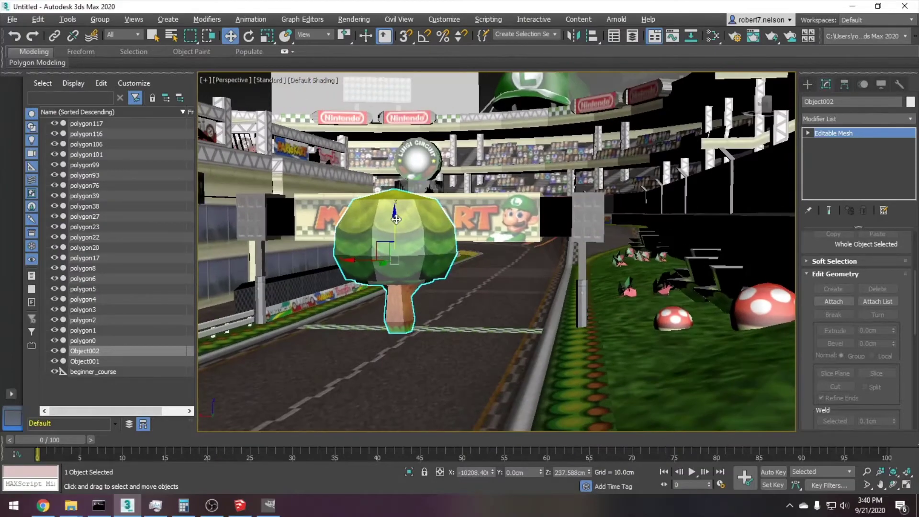
drag(395, 218, 395, 238)
Export the edited course as Autodesk Collada over course_model.dae in the demo folder, keeping the current export options, and dismiss the warning
alt+middle_drag(363, 276, 586, 268)
alt+middle_drag(439, 265, 449, 312)
scroll(447, 306, down, 10)
scroll(442, 295, down, 8)
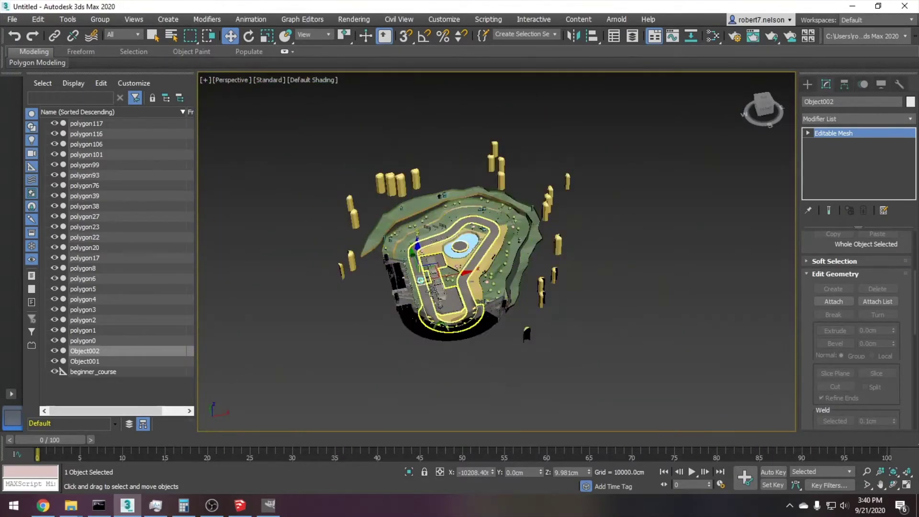
click(12, 19)
mouse_move(43, 190)
click(140, 188)
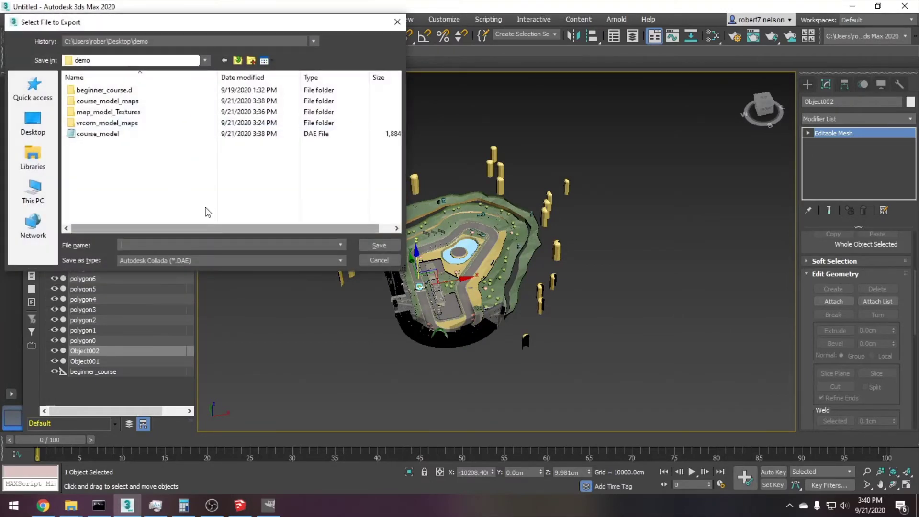
double_click(113, 134)
click(504, 293)
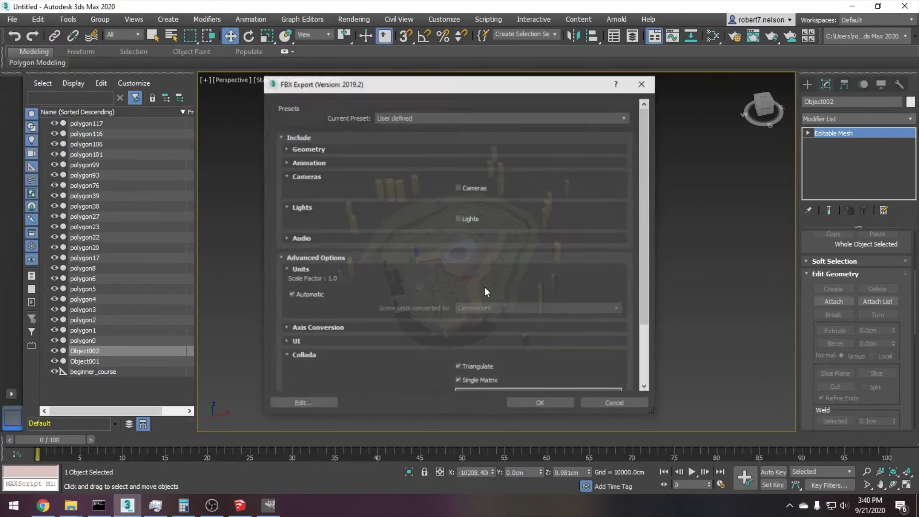
click(542, 404)
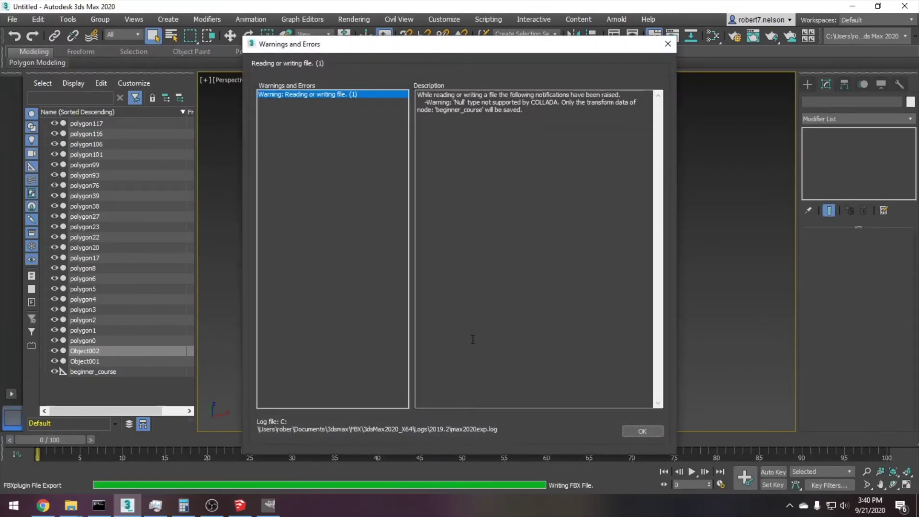
click(644, 428)
key(alt+Tab)
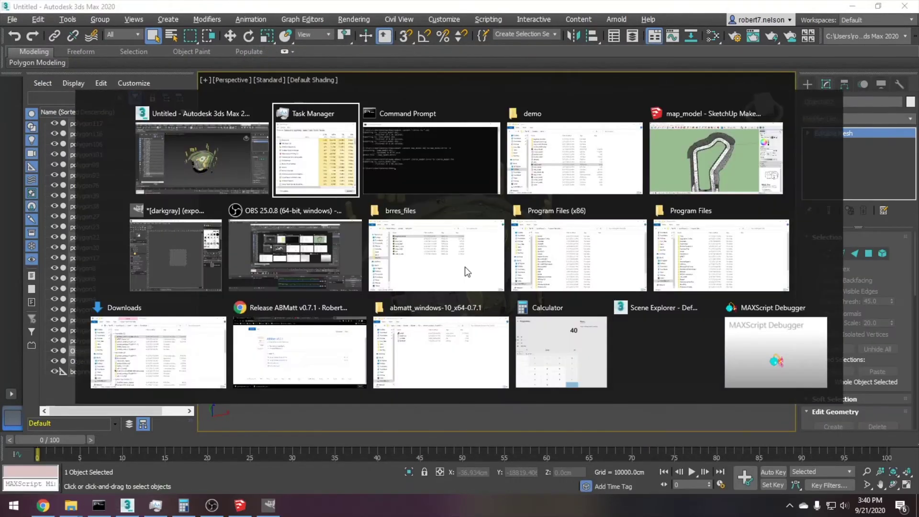